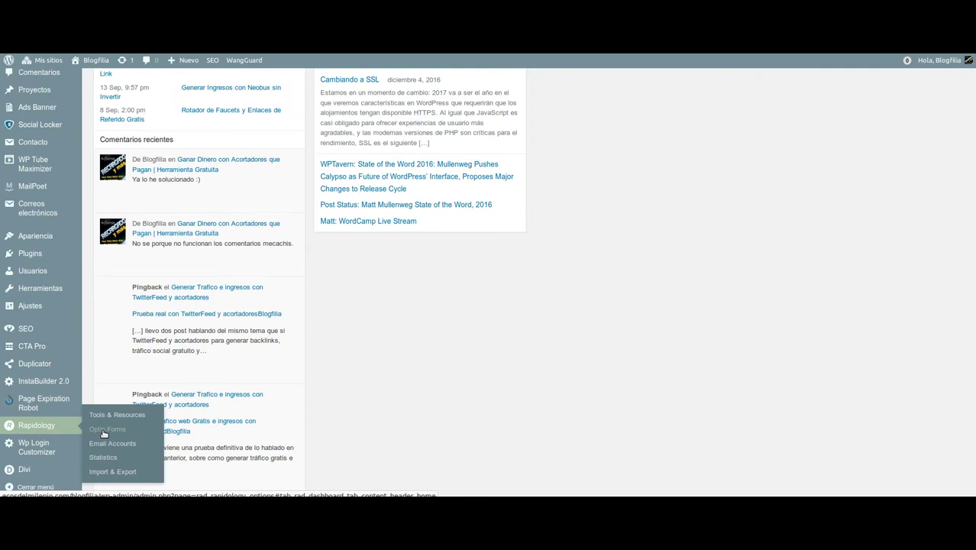
Open the Rapidology opt-in forms and start a new opt-in of the Locked Content type
left_click(104, 432)
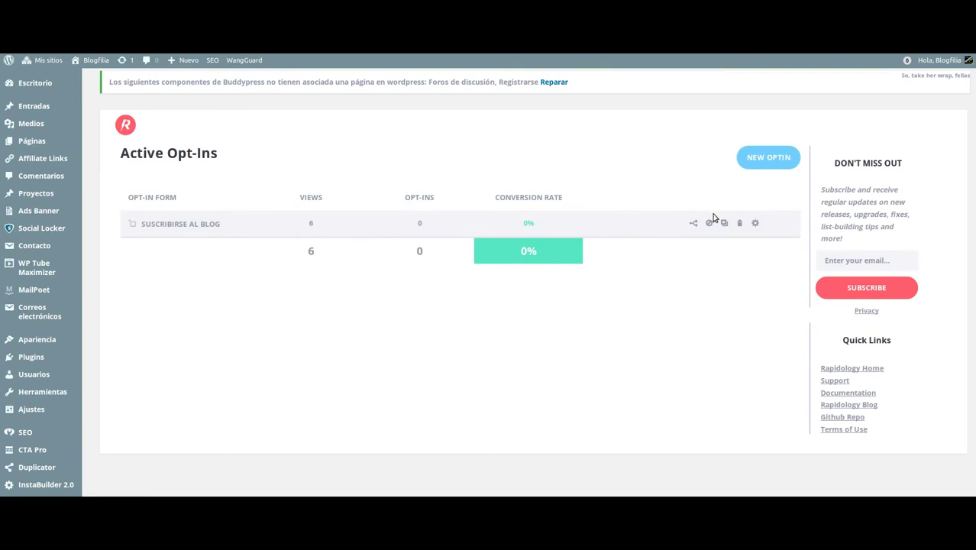
left_click(778, 159)
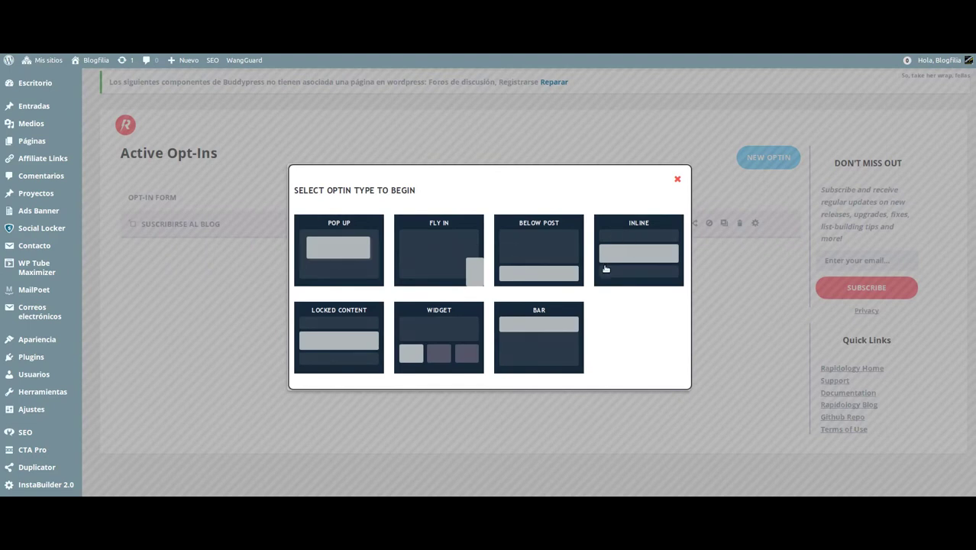
left_click(312, 337)
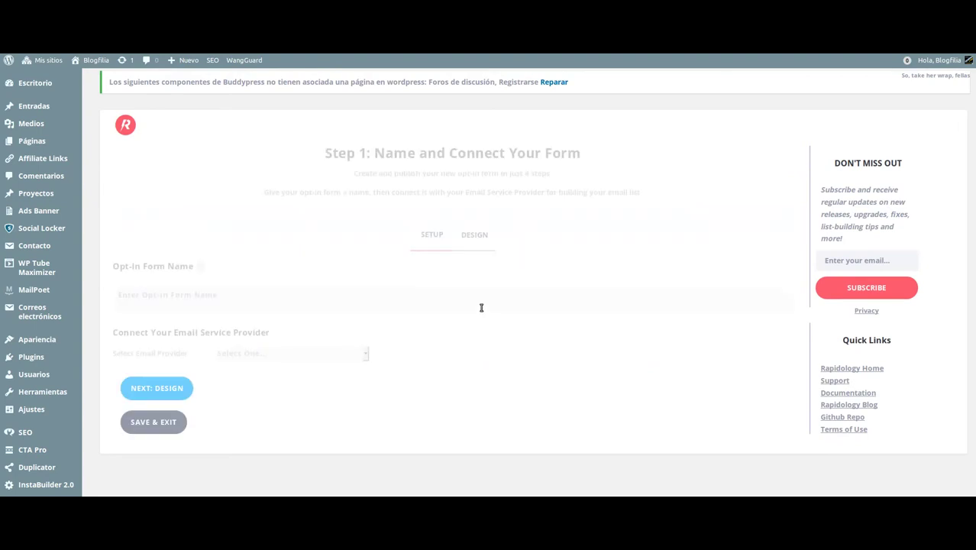
Name the opt-in form "Blocked 1" and choose Custom HTML Form as its email provider
scroll(472, 269, "down", 1)
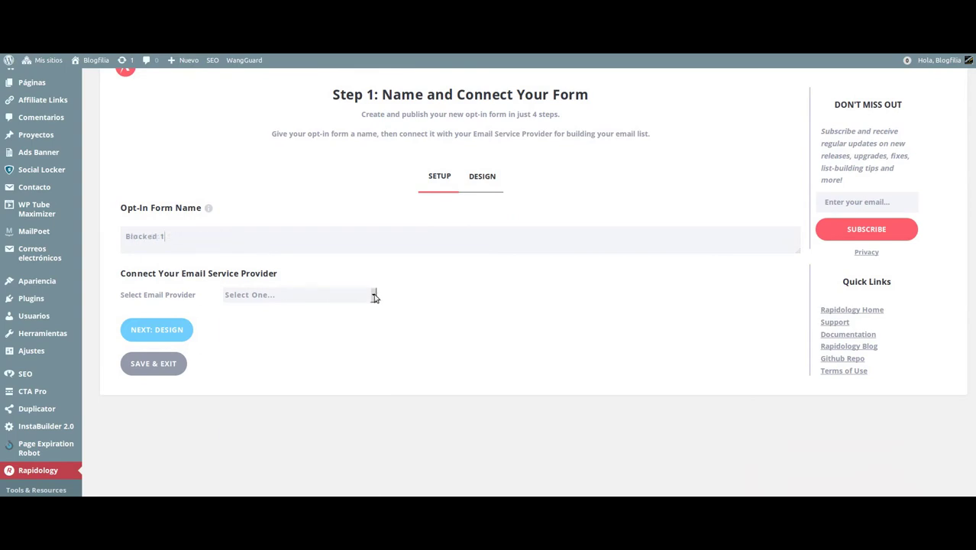
left_click(374, 296)
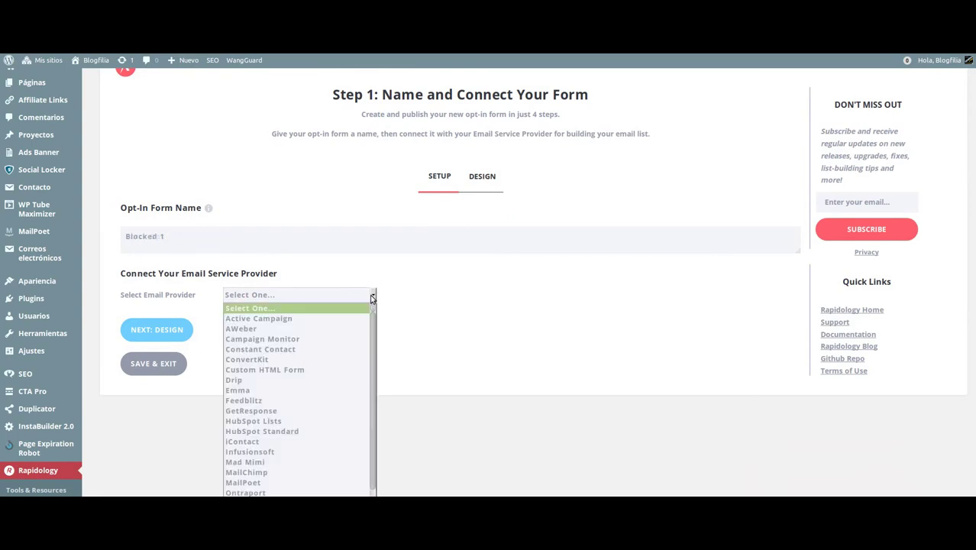
scroll(327, 351, "down", 1)
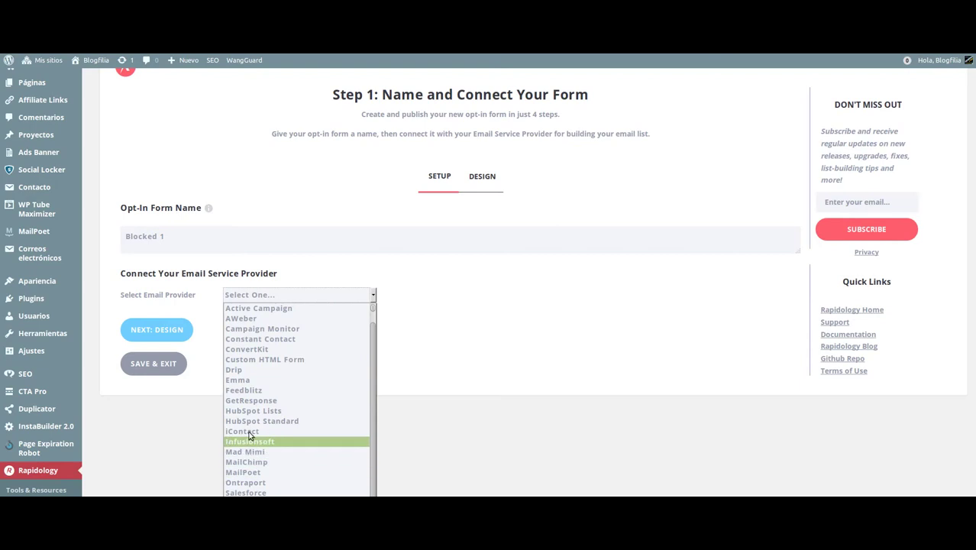
left_click(256, 360)
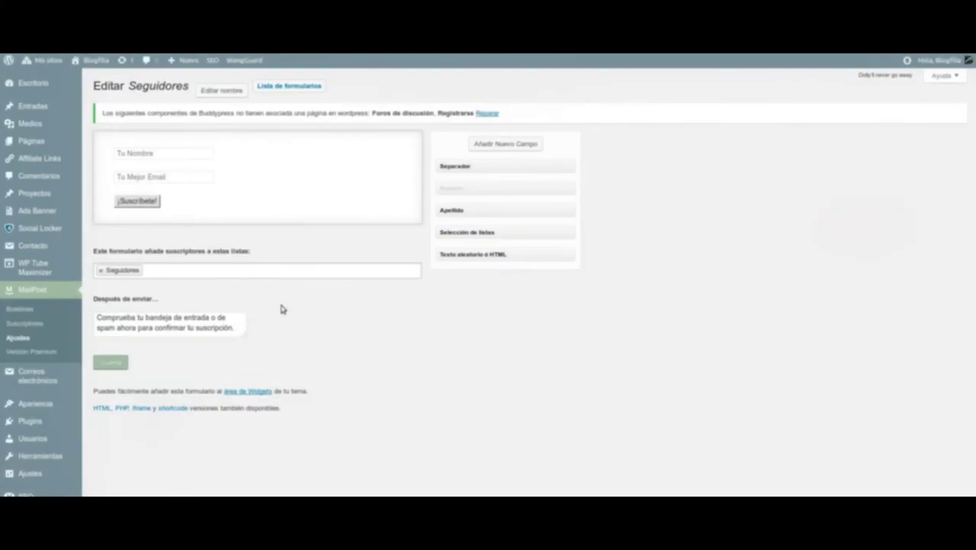
Copy the iframe embed code of the MailPoet subscription form "Seguidores"
scroll(281, 307, "down", 3)
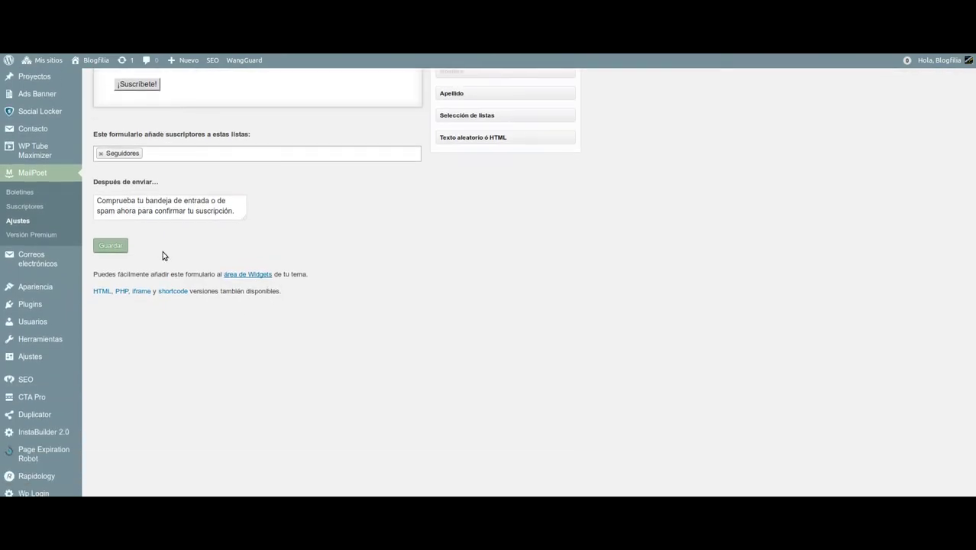
left_click(142, 292)
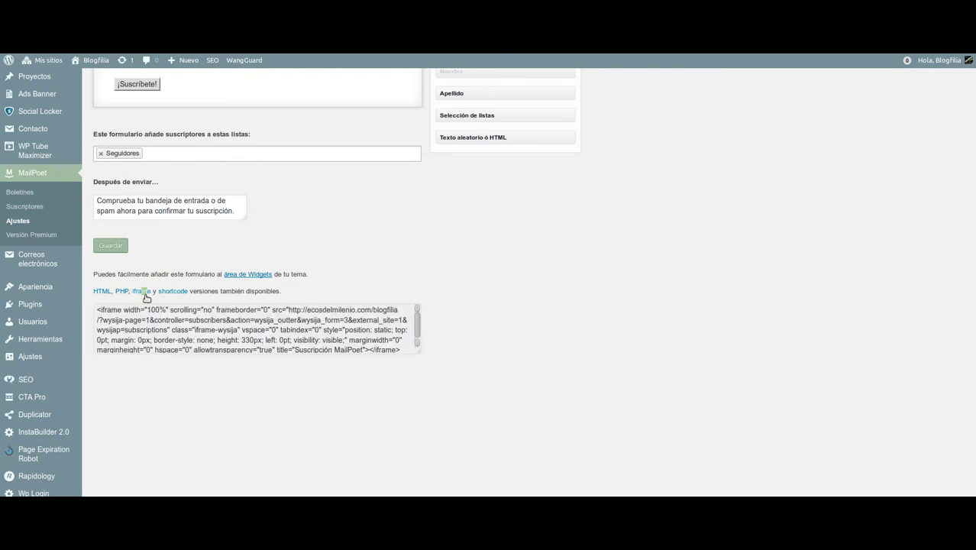
left_click(160, 314)
key("ctrl+c")
right_click(163, 318)
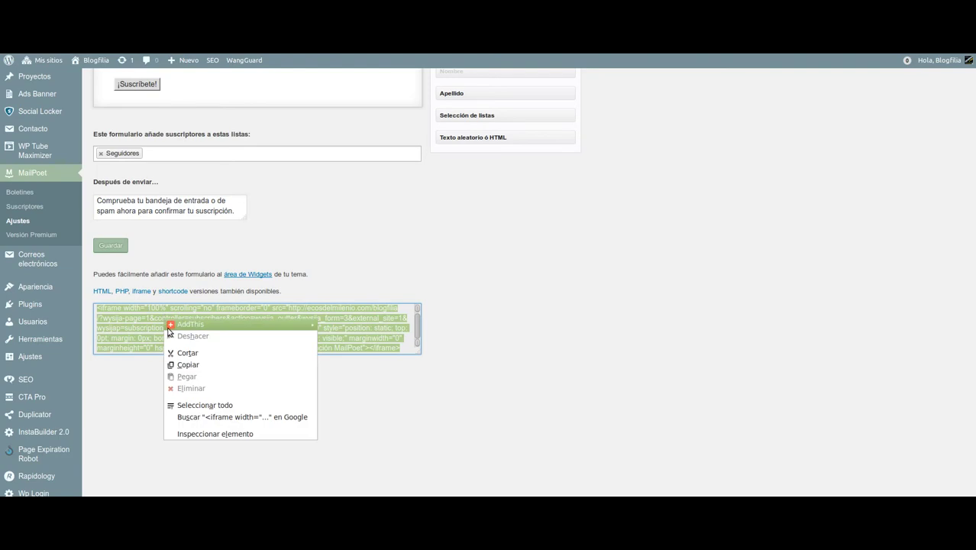
left_click(192, 365)
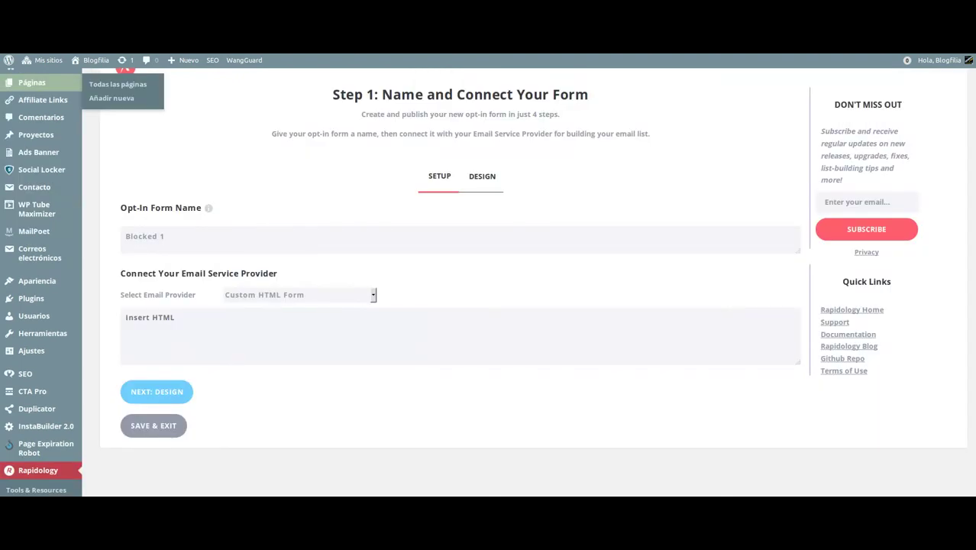
Paste the copied iframe code into the opt-in's custom HTML field and continue to the design stage
right_click(191, 329)
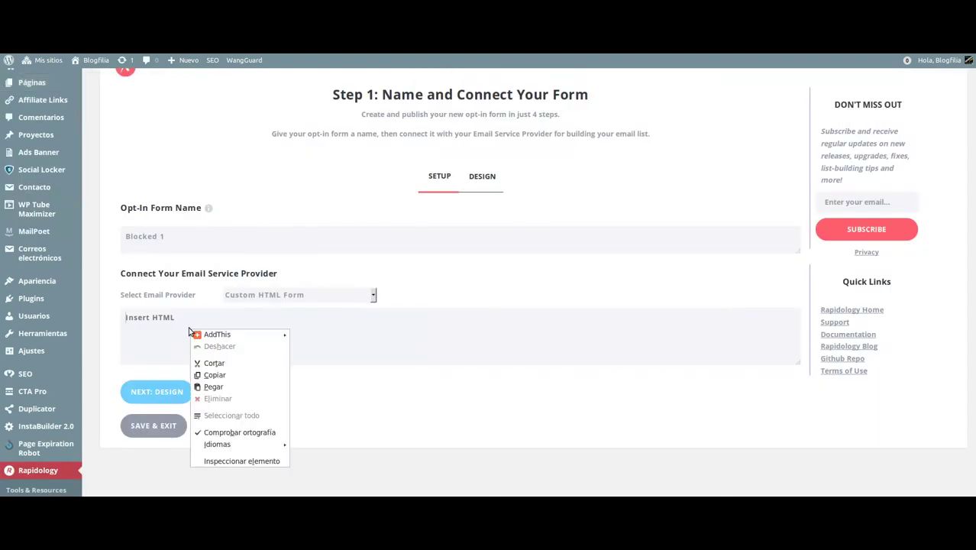
left_click(213, 386)
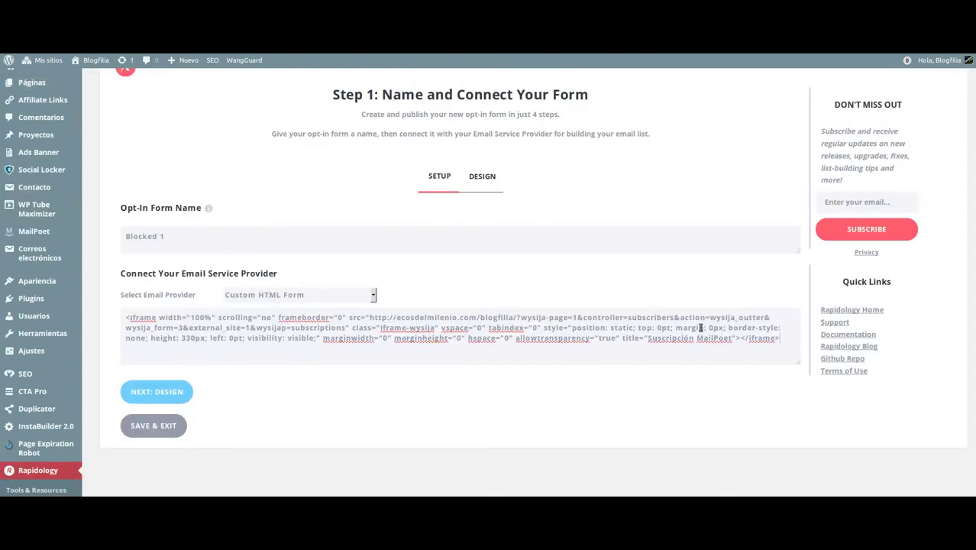
left_click(155, 393)
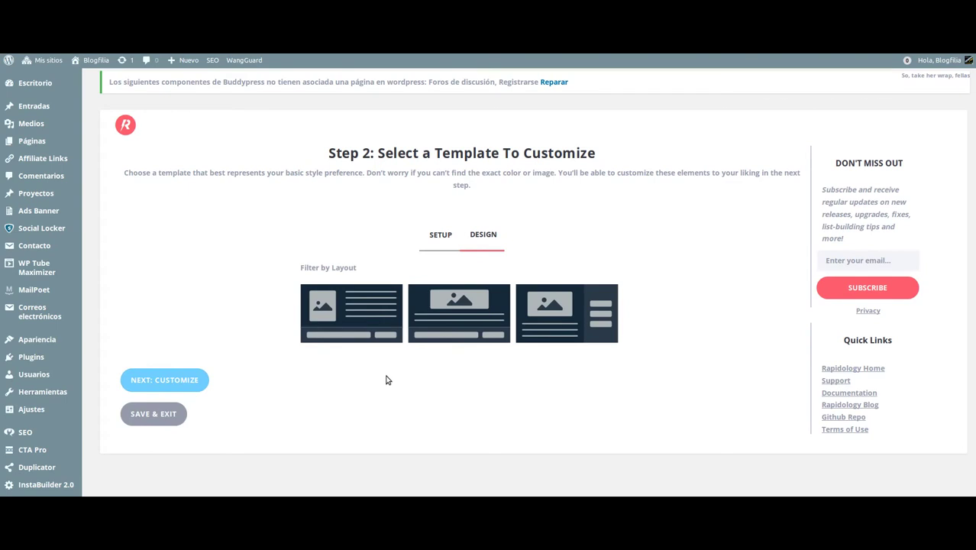
Filter templates by the layout with the form beside the content, pick the orange phone template with dark form panel, and continue to customization
left_click(558, 322)
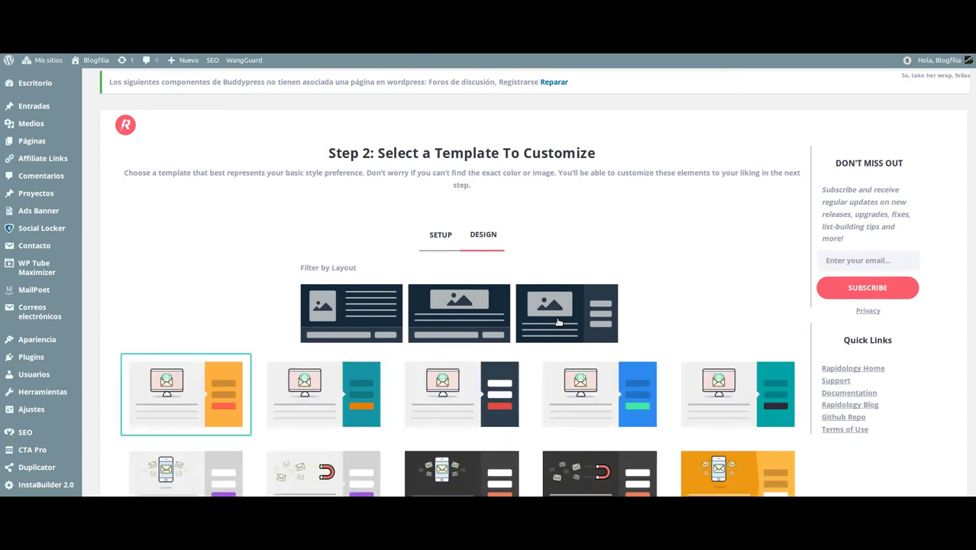
scroll(415, 326, "down", 5)
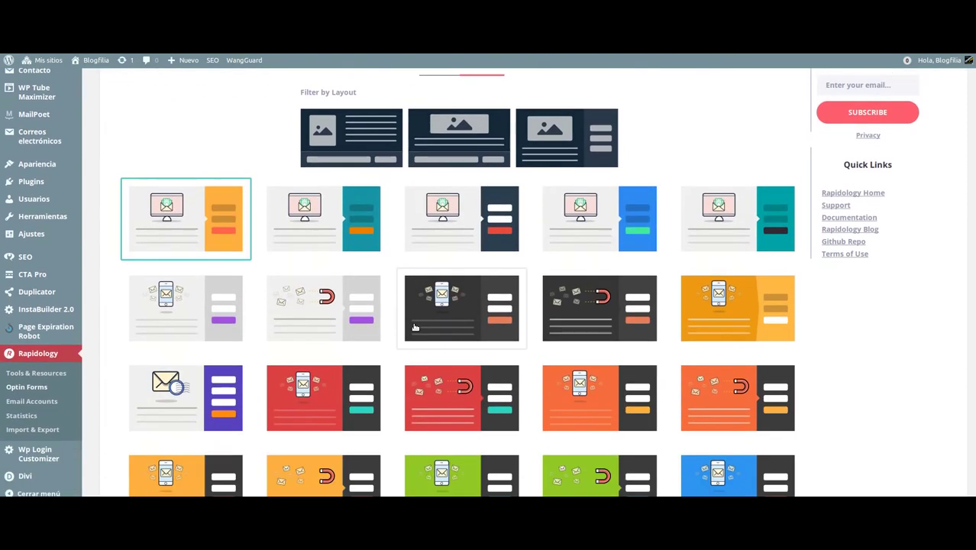
scroll(415, 327, "down", 5)
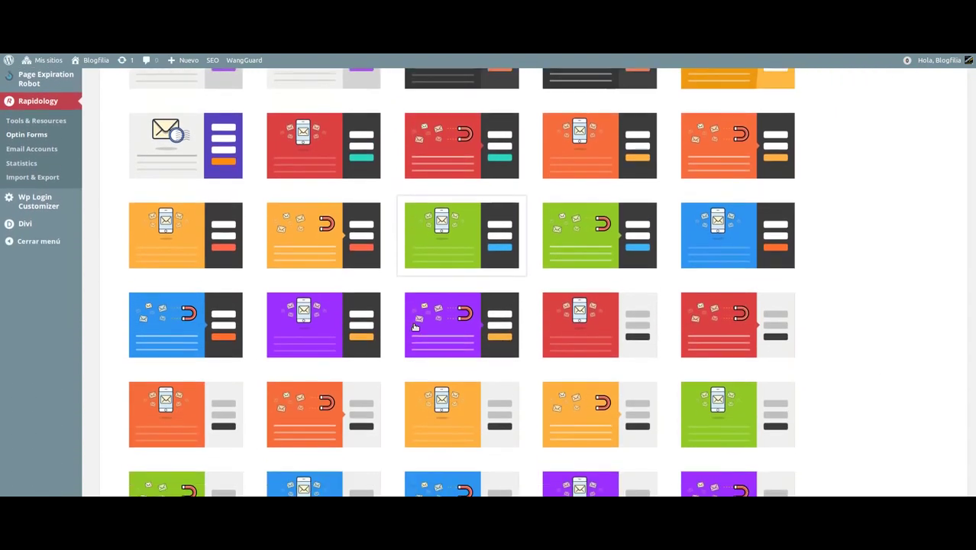
scroll(414, 327, "down", 4)
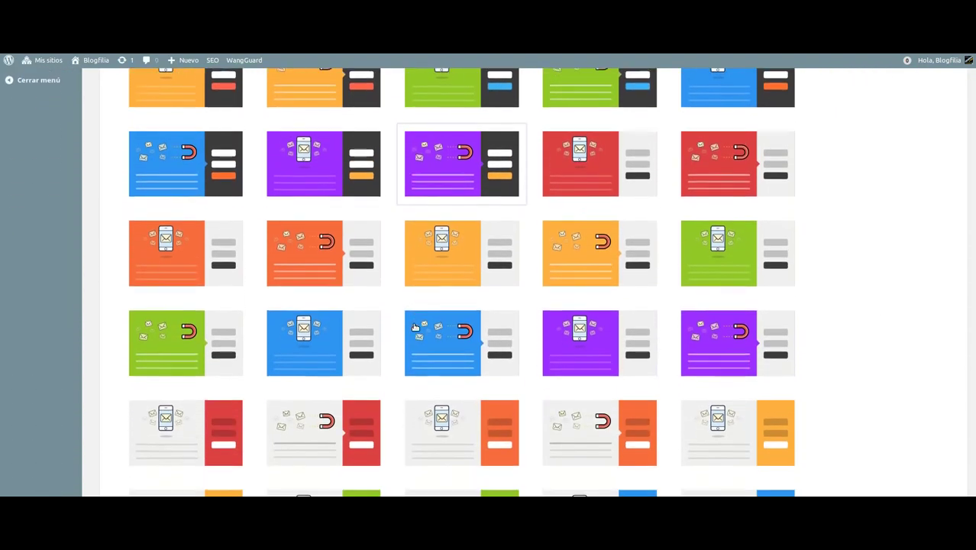
scroll(414, 327, "down", 4)
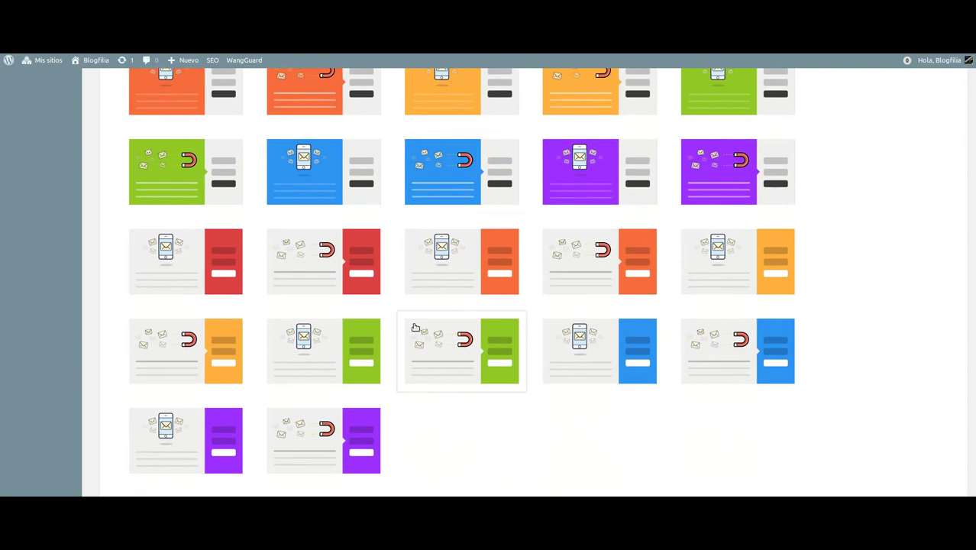
scroll(415, 327, "down", 2)
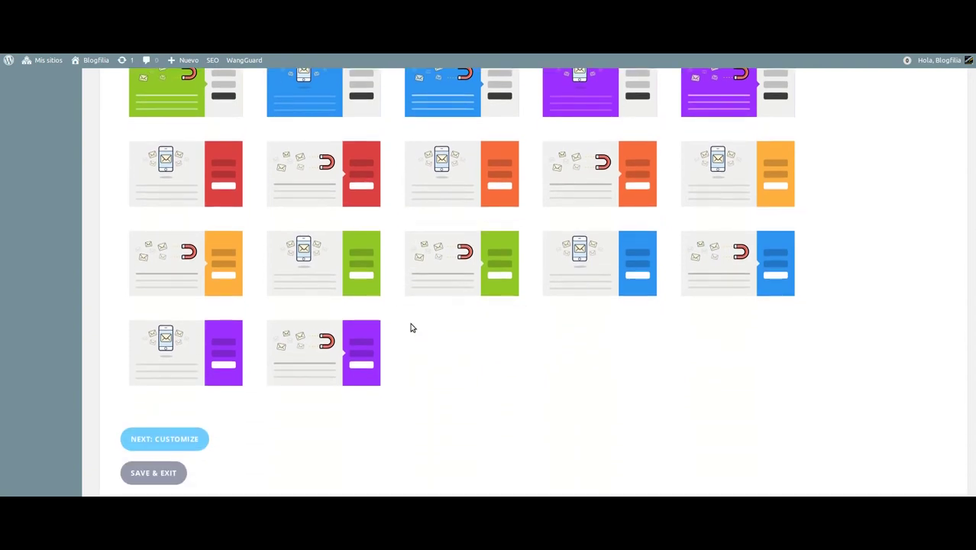
scroll(411, 328, "up", 7)
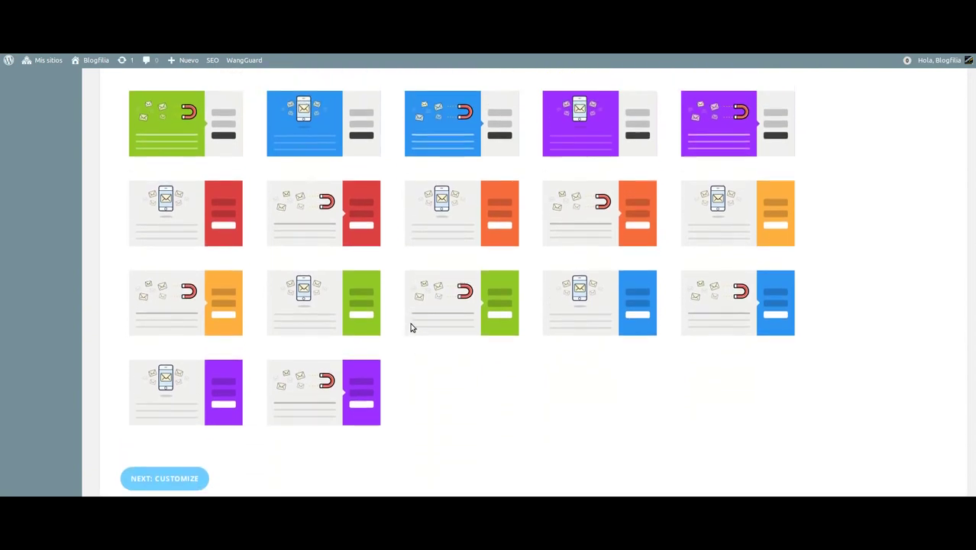
scroll(412, 327, "up", 3)
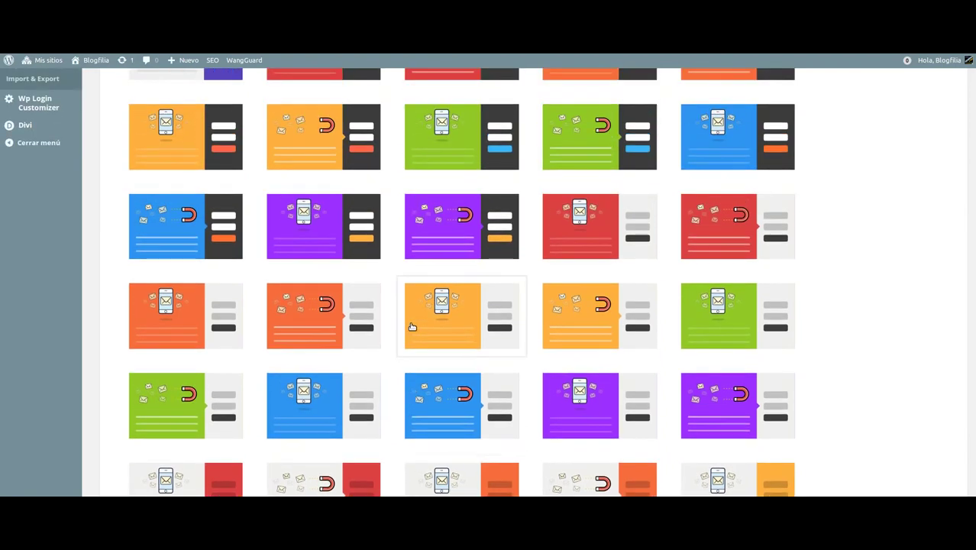
scroll(411, 326, "up", 1)
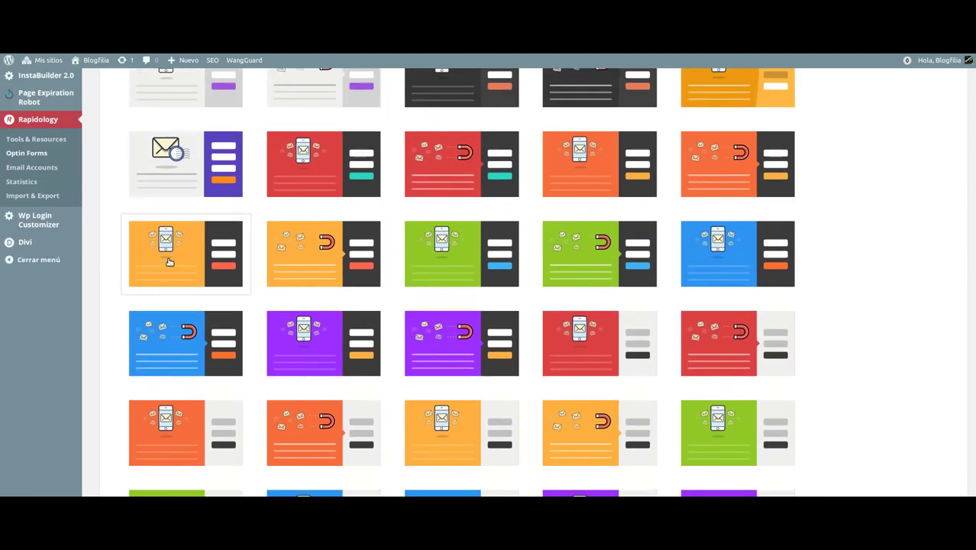
scroll(170, 262, "down", 10)
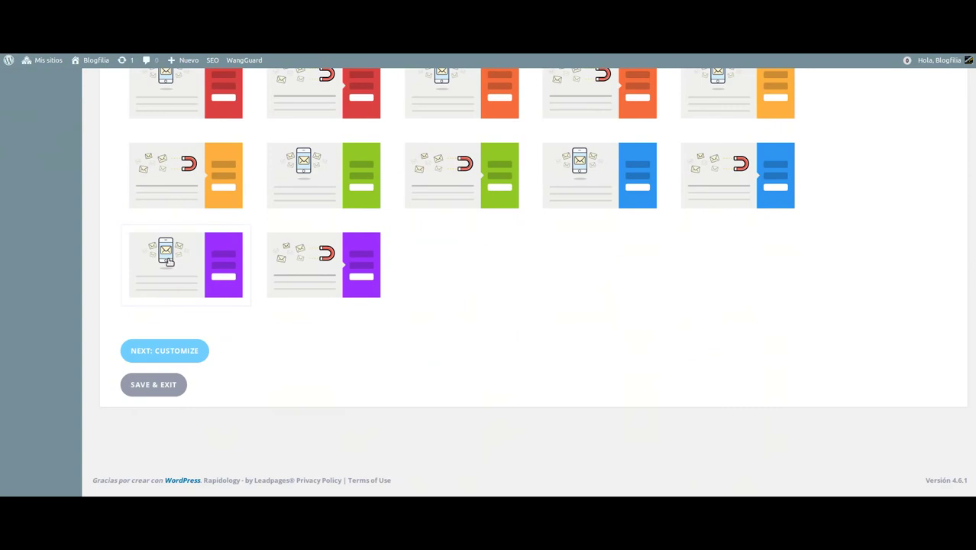
left_click(175, 350)
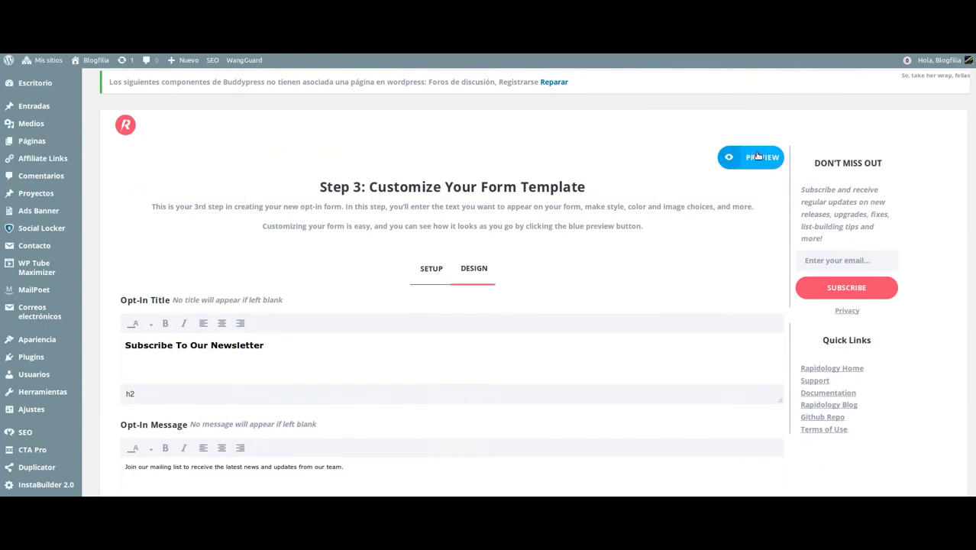
Set the opt-in title to "Subscribete a Nuestro Boletin", write a bold green message beginning "Este contenido se encuentra bloqueado", and preview the form
left_click(757, 156)
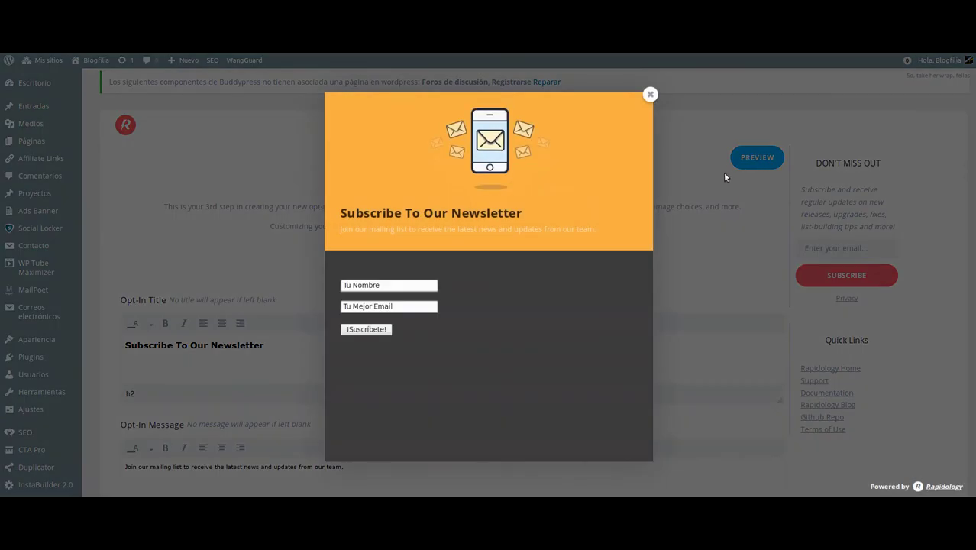
left_click(650, 94)
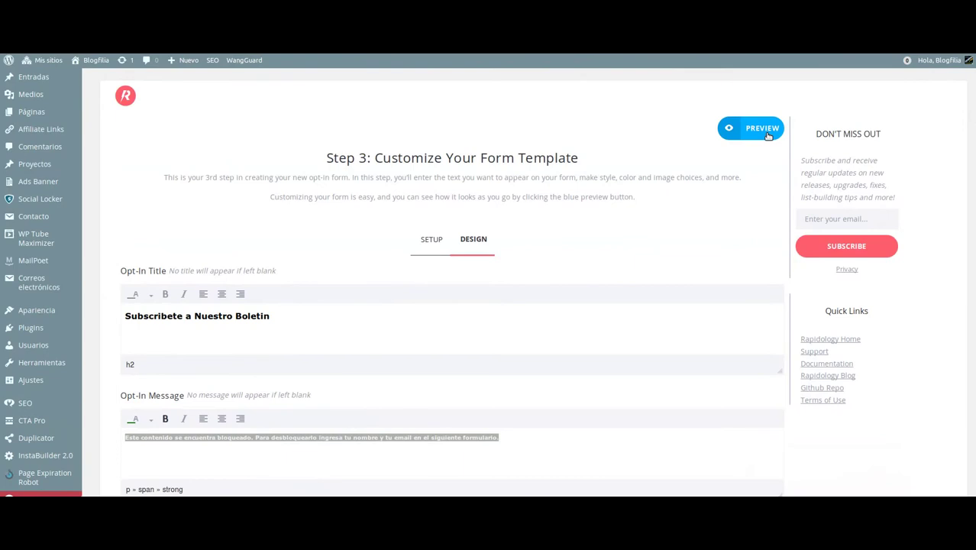
left_click(767, 133)
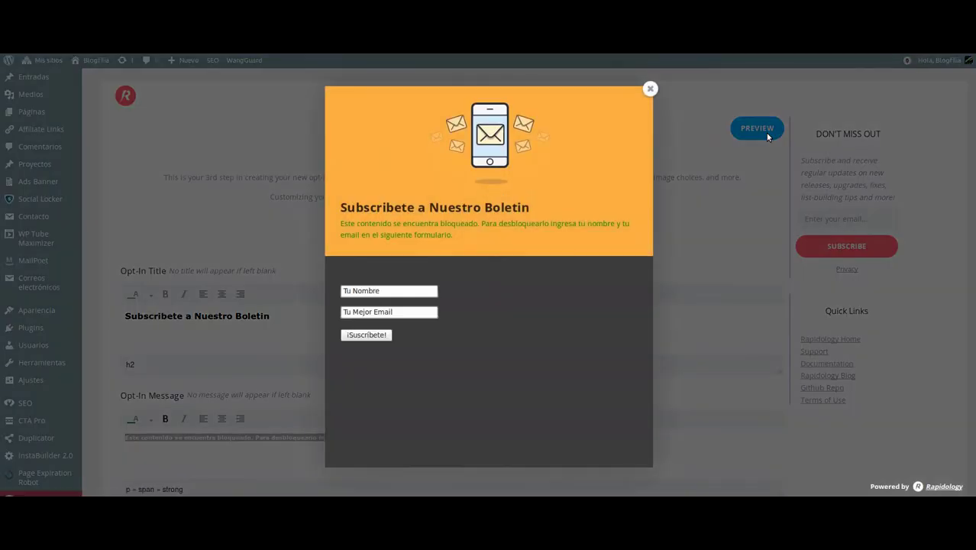
left_click(651, 89)
Add "GRACIAS!!!" to the end of the opt-in message
scroll(595, 187, "down", 3)
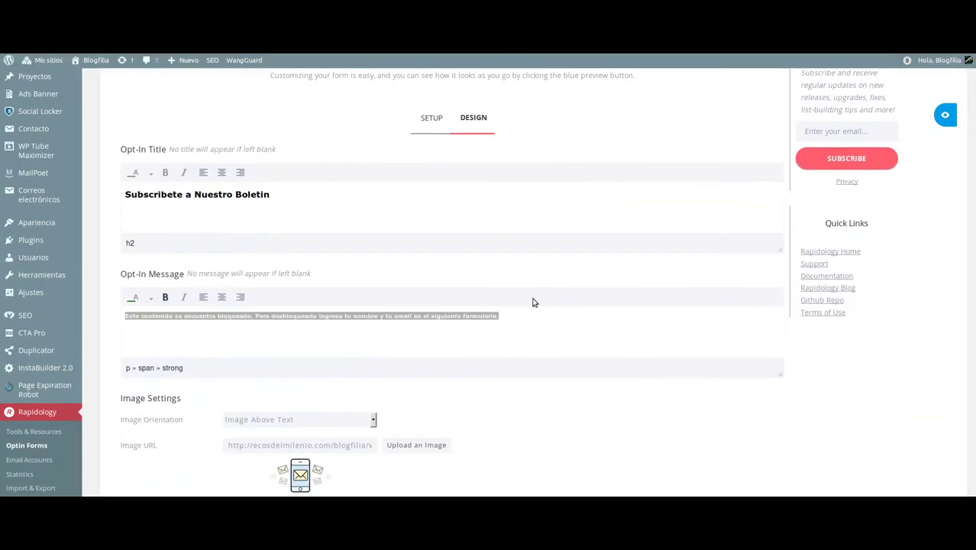
left_click(516, 315)
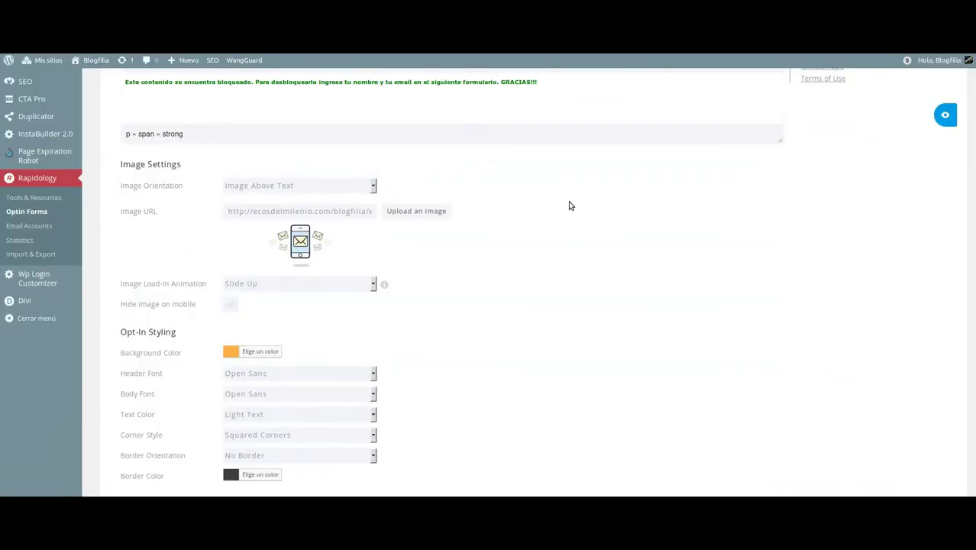
Choose the zigzag form edge style for the opt-in's form area
scroll(569, 205, "down", 2)
scroll(568, 206, "down", 1)
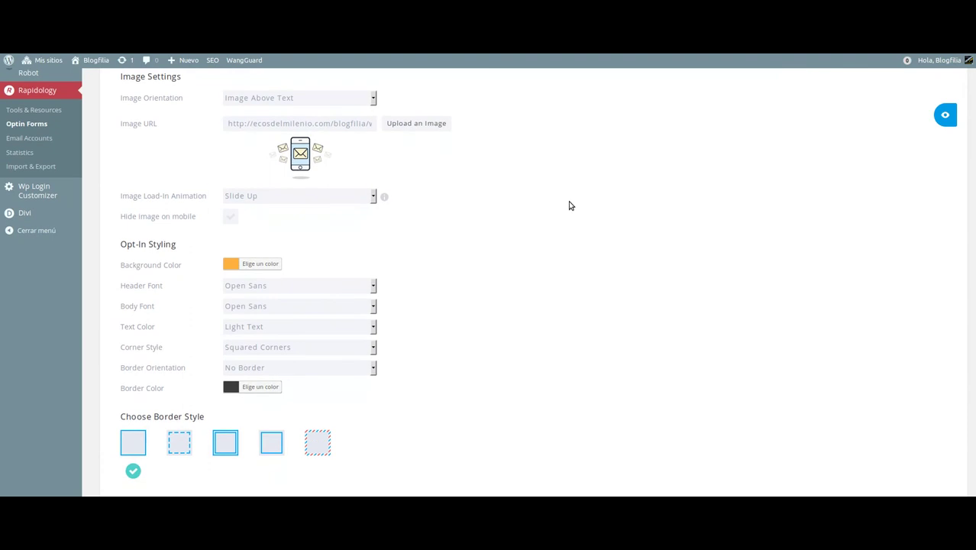
scroll(569, 205, "down", 1)
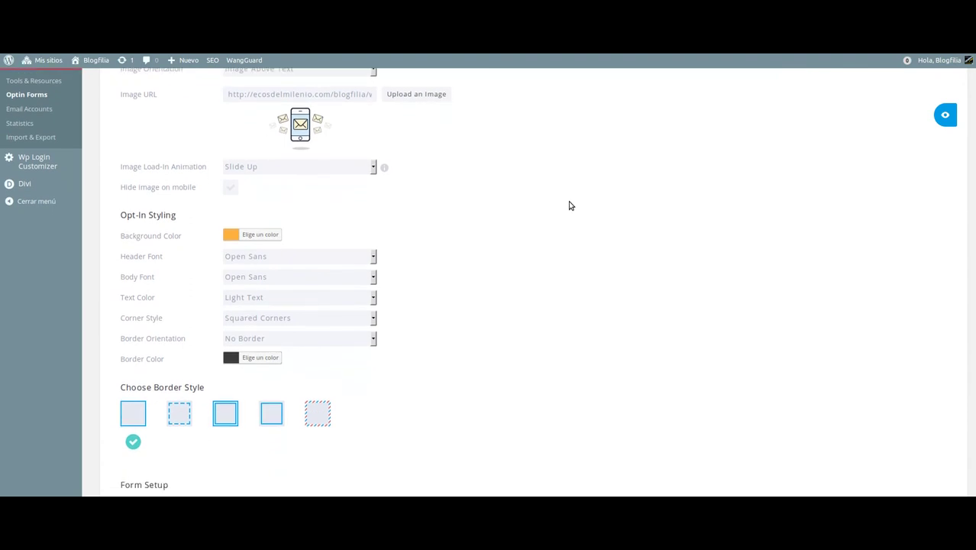
scroll(568, 206, "down", 6)
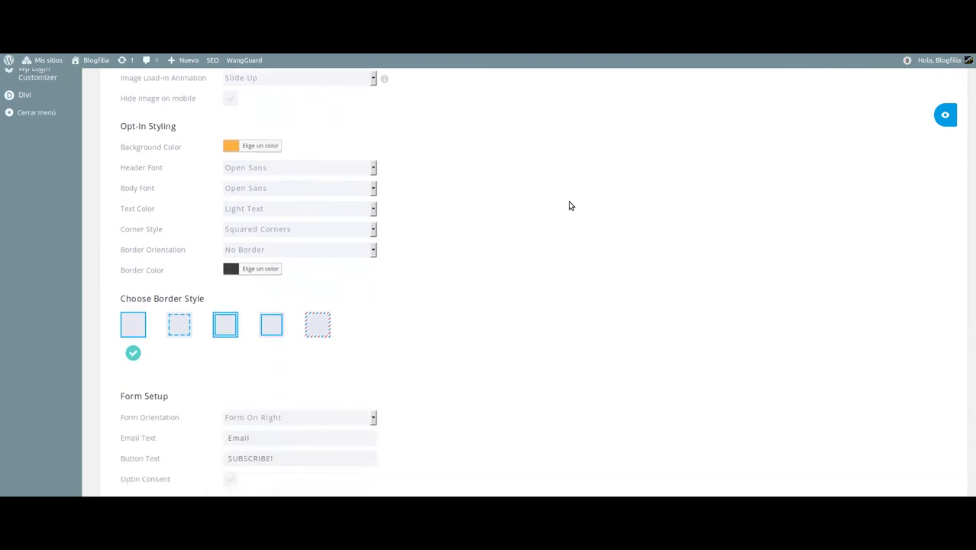
scroll(569, 206, "down", 9)
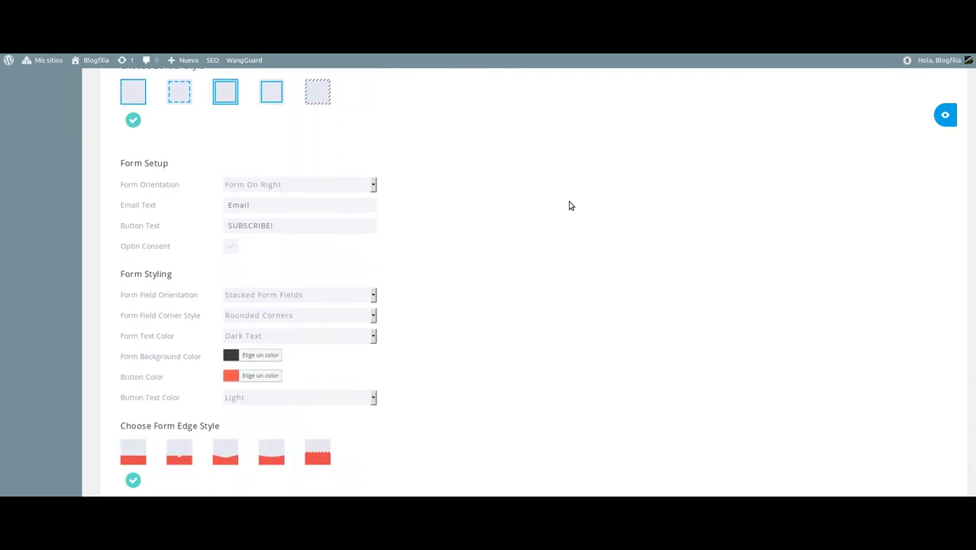
scroll(569, 206, "down", 3)
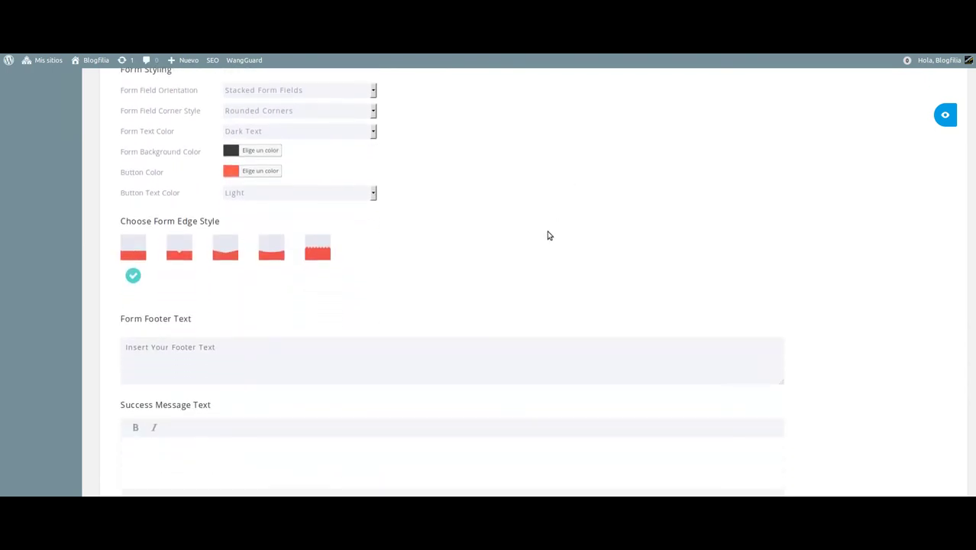
left_click(318, 253)
Preview the customized opt-in to check its edge, title, message and embedded form, then close the preview
scroll(746, 239, "up", 15)
scroll(808, 213, "up", 3)
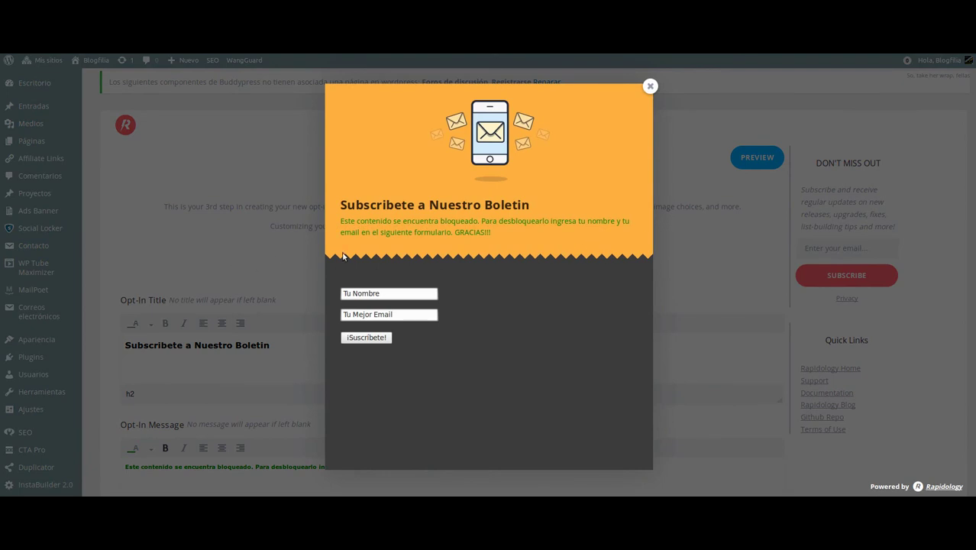
left_click(649, 87)
scroll(692, 222, "down", 3)
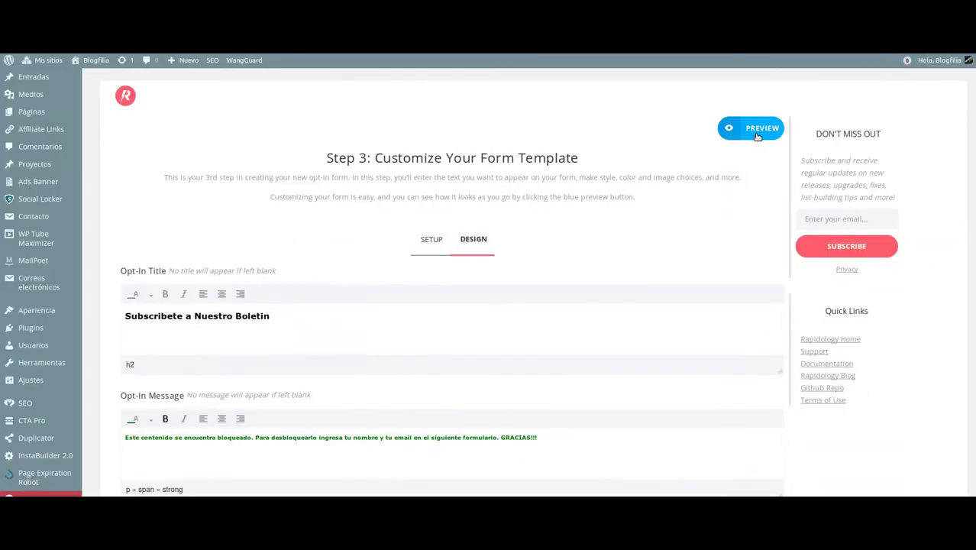
left_click(756, 135)
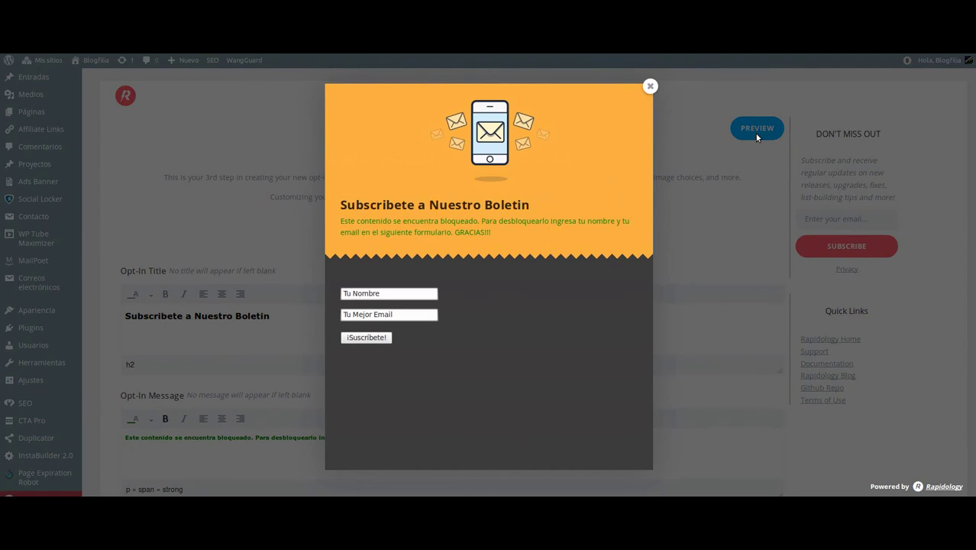
left_click(648, 88)
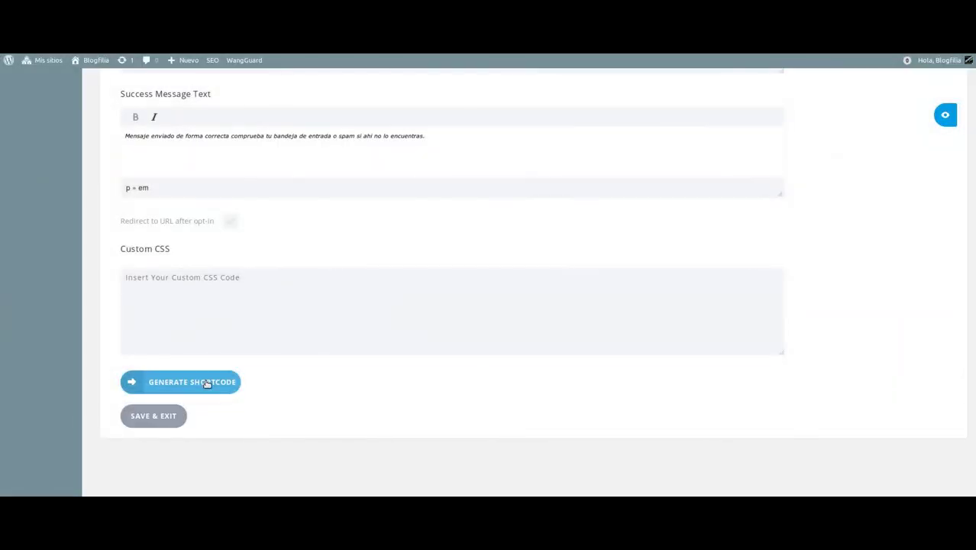
Generate the locked-content opt-in's shortcode, copy the whole shortcode including its closing tag, and dismiss the message
left_click(206, 383)
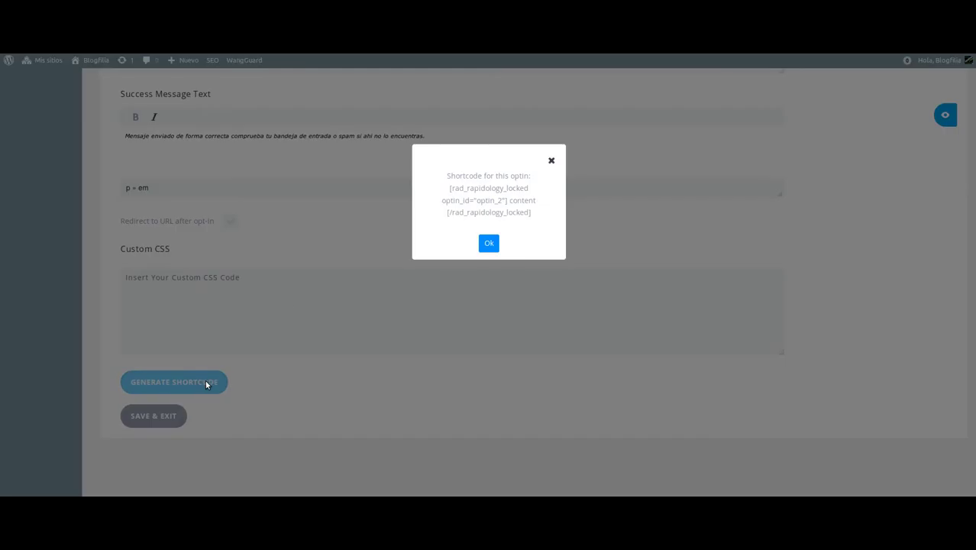
left_click_drag(532, 218, 453, 189)
right_click(469, 198)
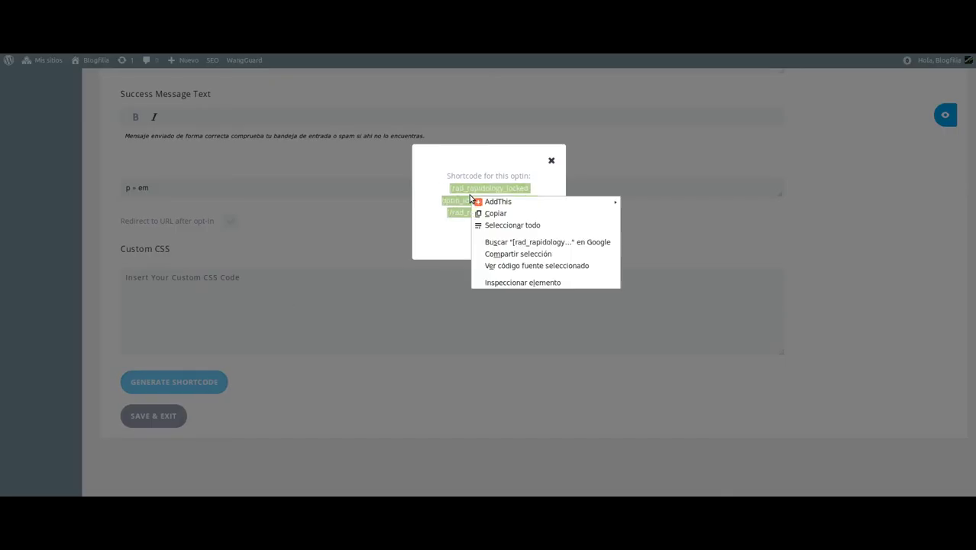
left_click(497, 213)
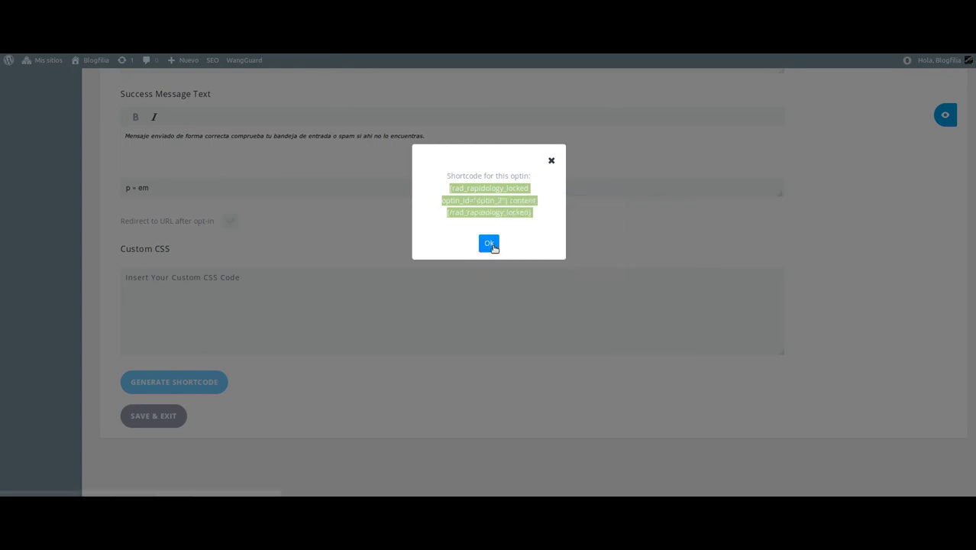
left_click(489, 244)
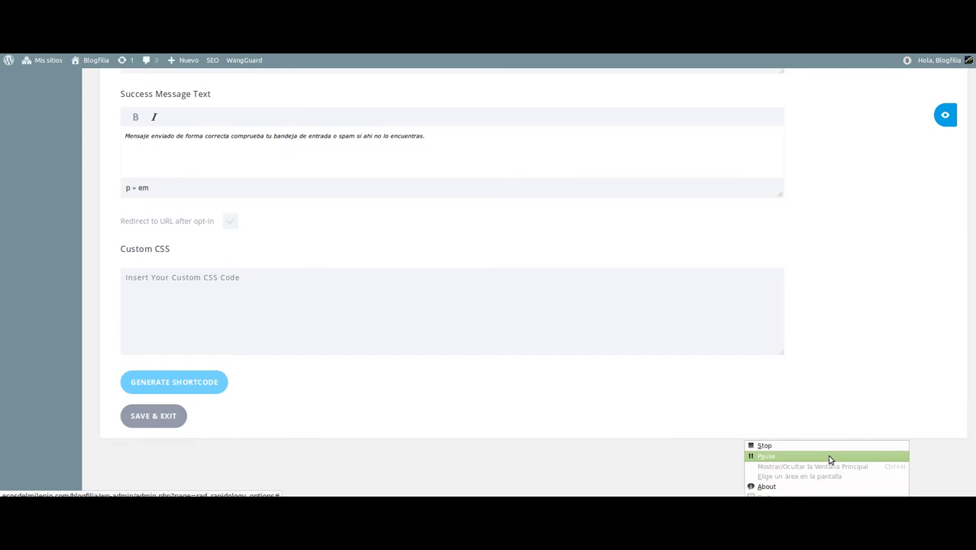
left_click(830, 457)
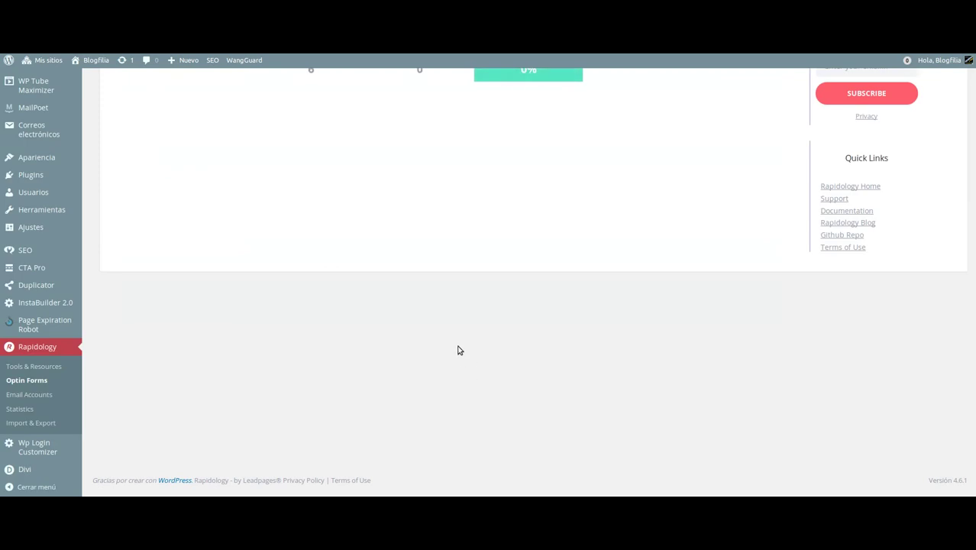
scroll(441, 331, "up", 2)
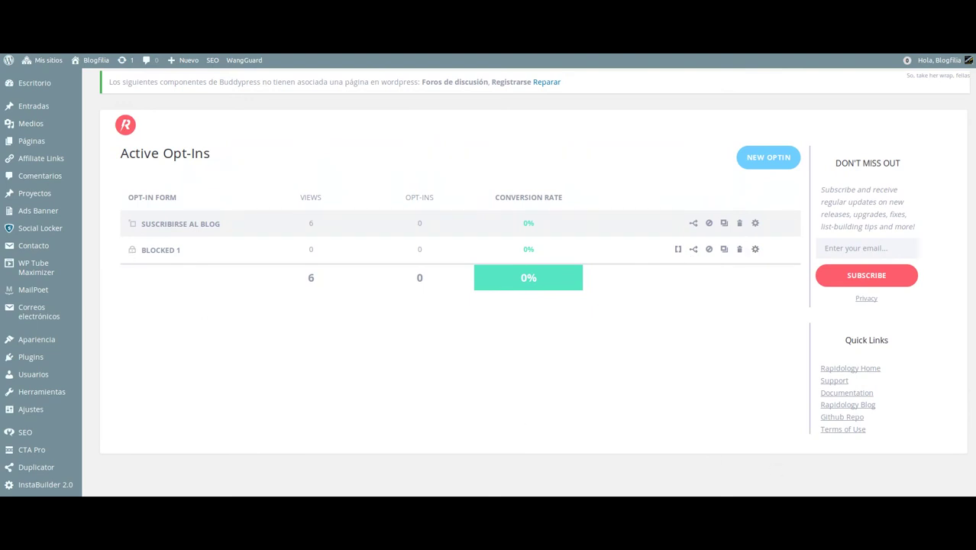
right_click(749, 438)
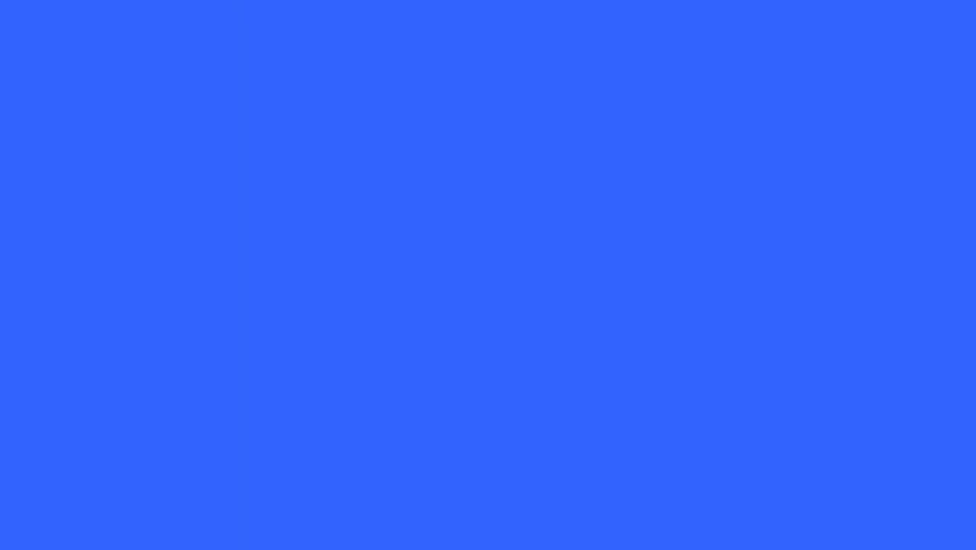